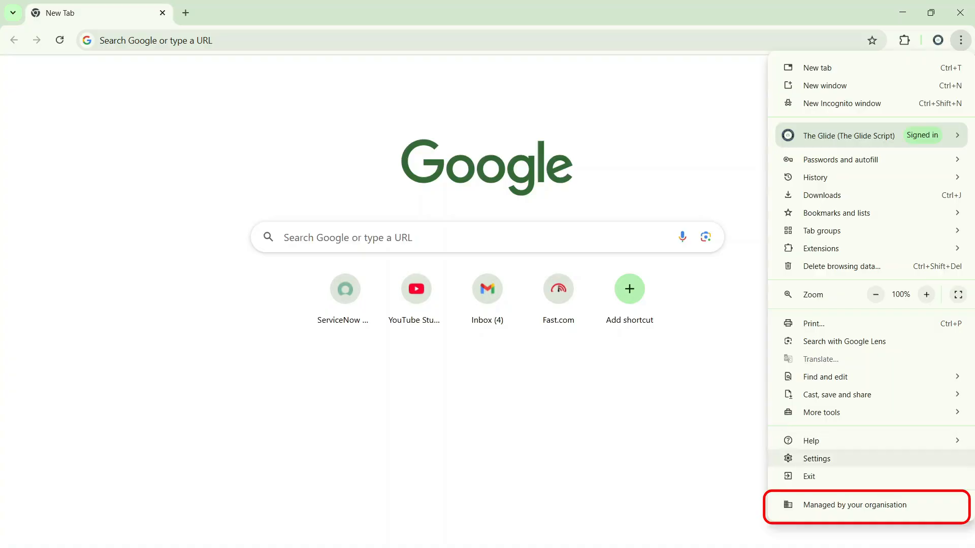
- Open the browser settings, and load the chrome://policy page in a separate tab
left_click(816, 459)
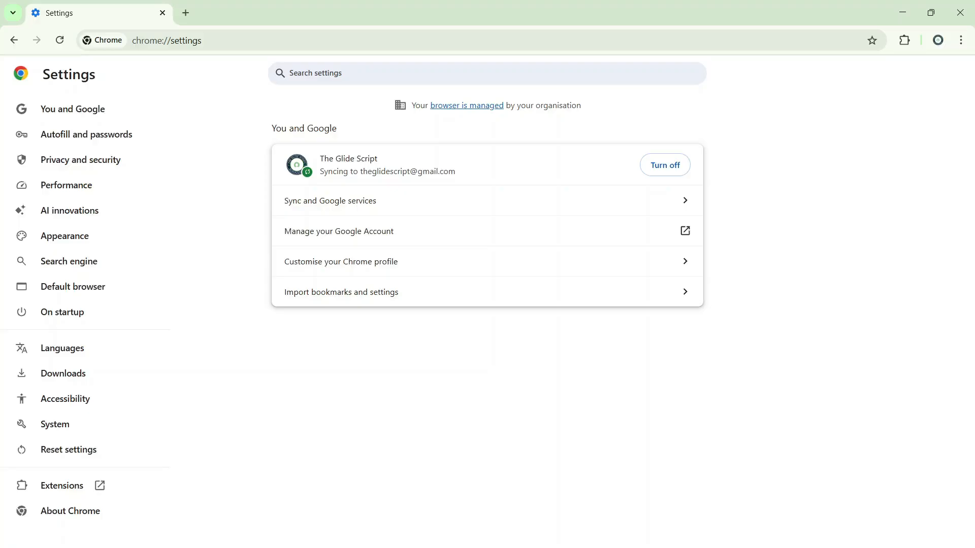
left_click(185, 13)
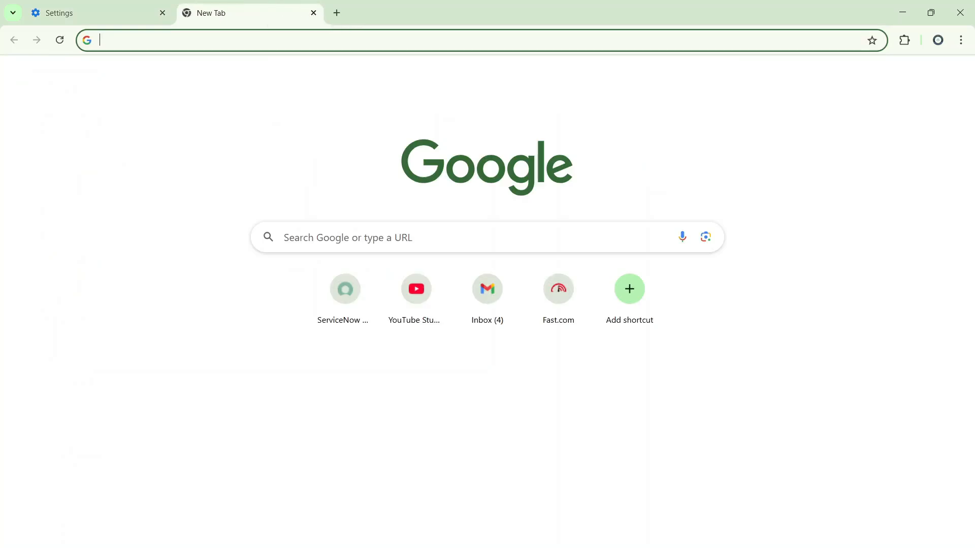
left_click(200, 38)
type("chrom")
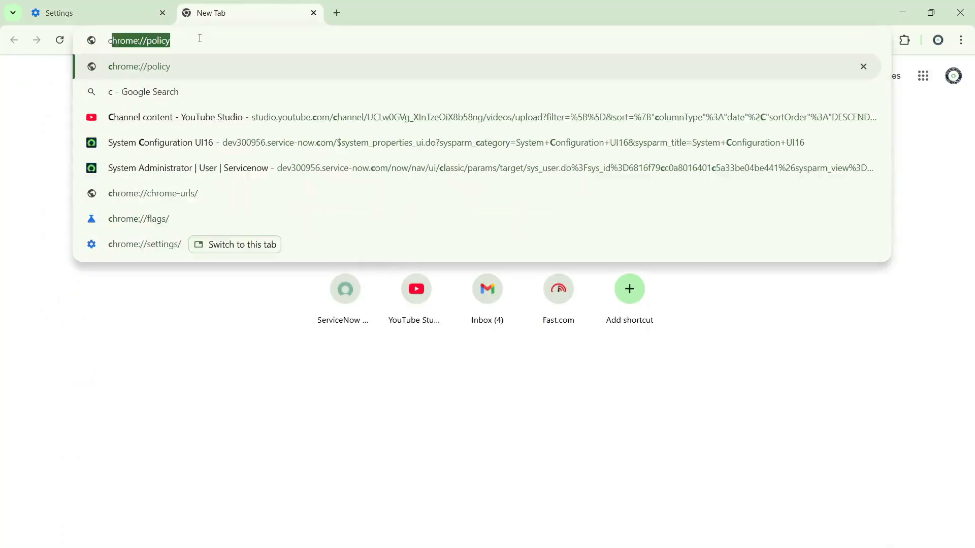
type("e")
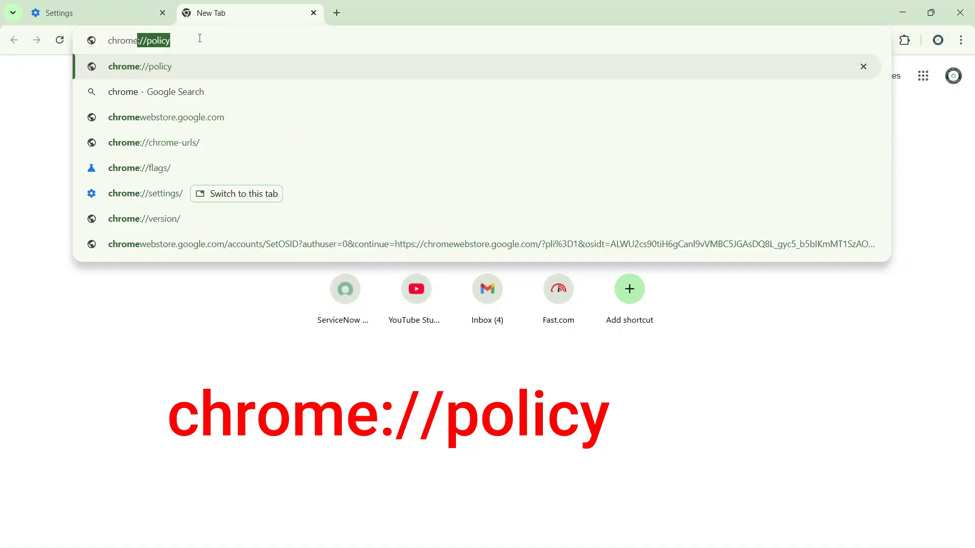
type(":")
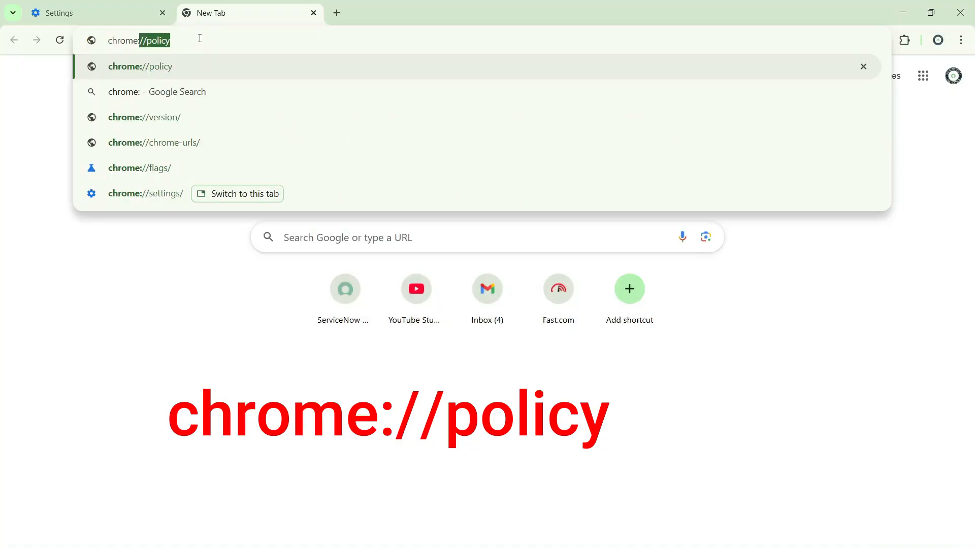
type("//policy")
key("Return")
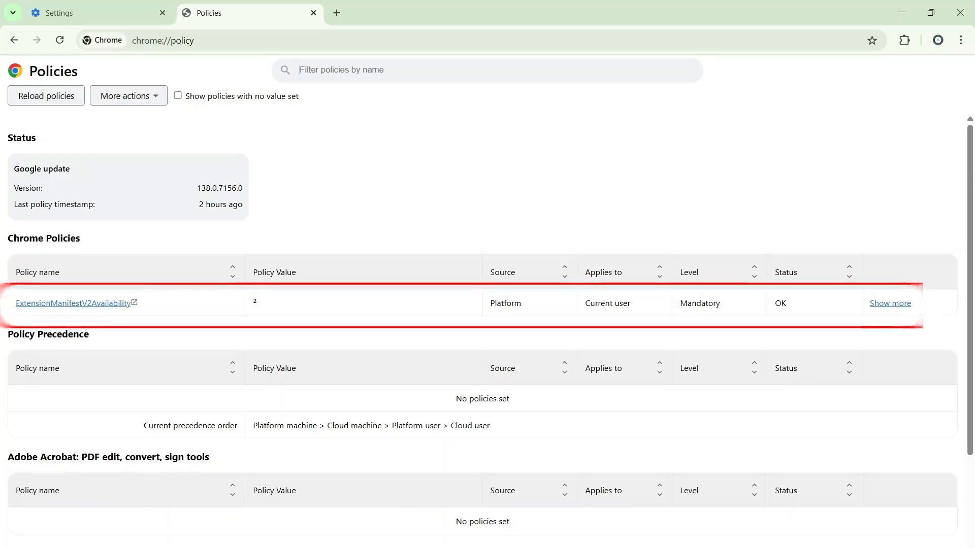
- Examine the ExtensionManifestV2Availability policy's expanded details and its Chrome Enterprise documentation page
left_click(890, 303)
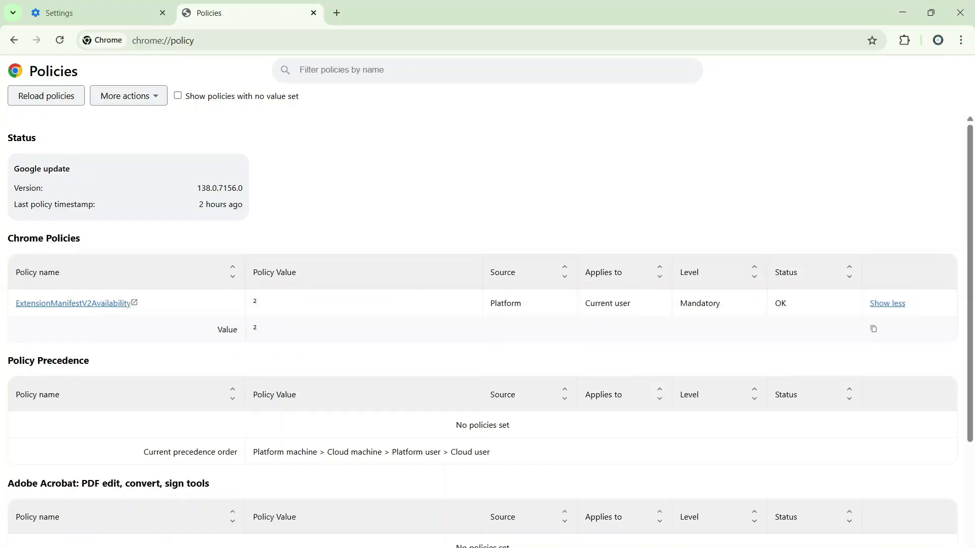
left_click(90, 304)
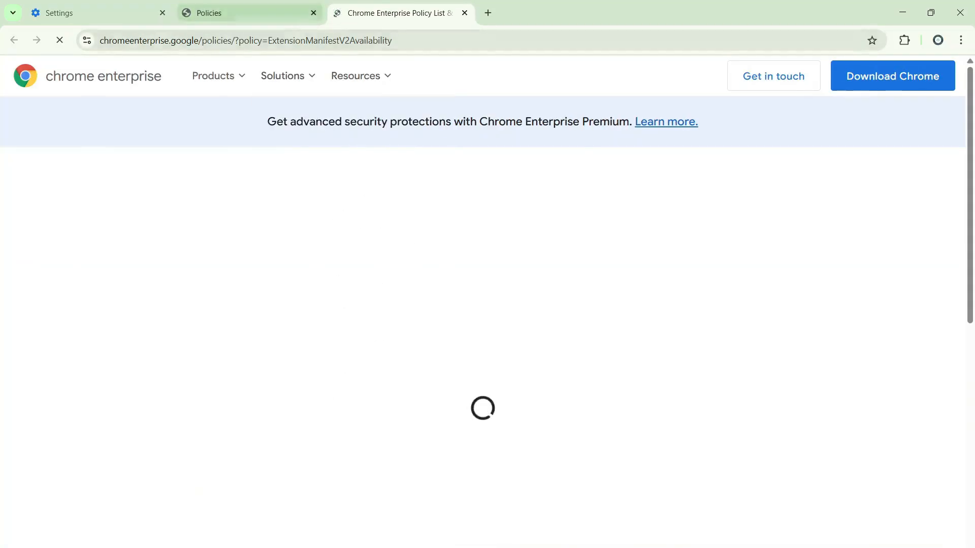
left_click(244, 13)
scroll(482, 305, "down", 3)
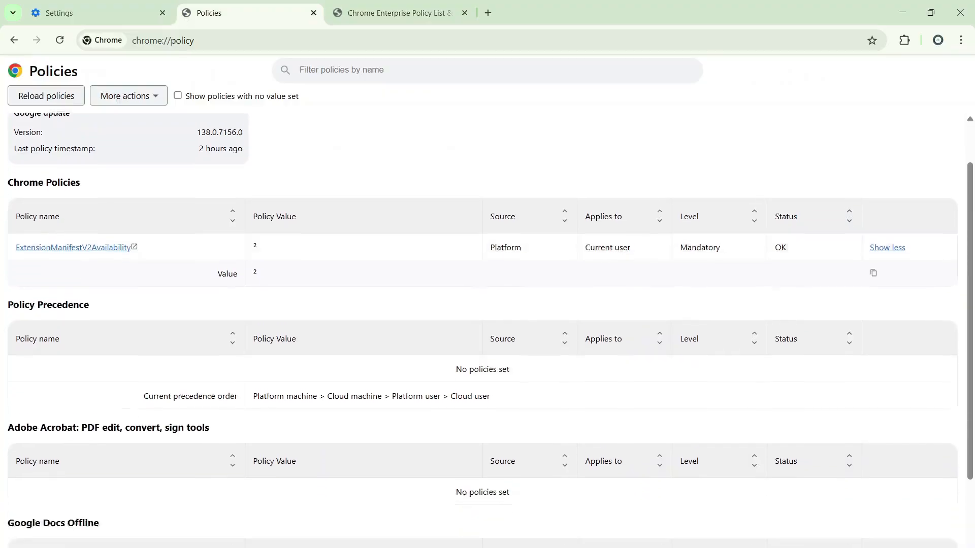
scroll(482, 305, "up", 3)
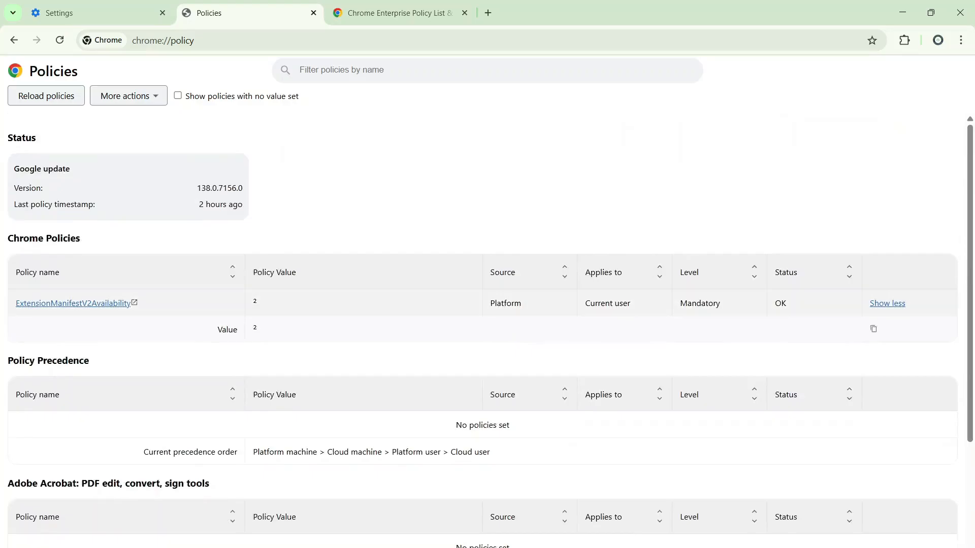
key("ctrl+Tab")
key("ctrl+Tab")
key("ctrl+Tab")
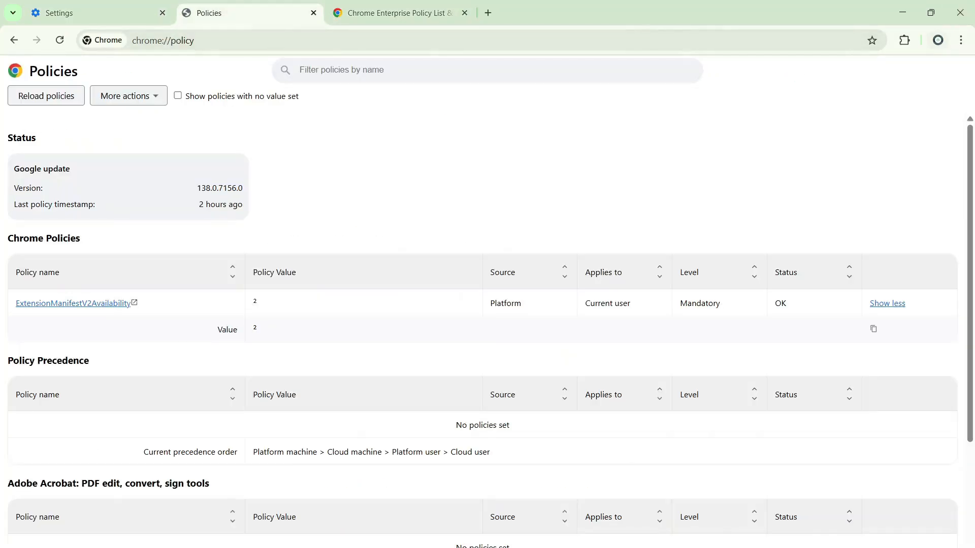
key("ctrl+Tab")
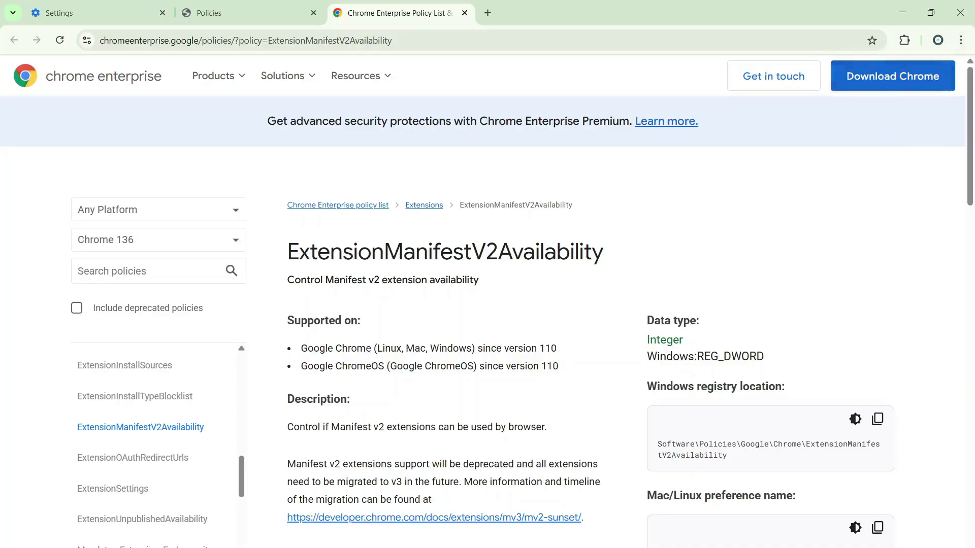
- Reset the browser settings to their original defaults
left_click(961, 40)
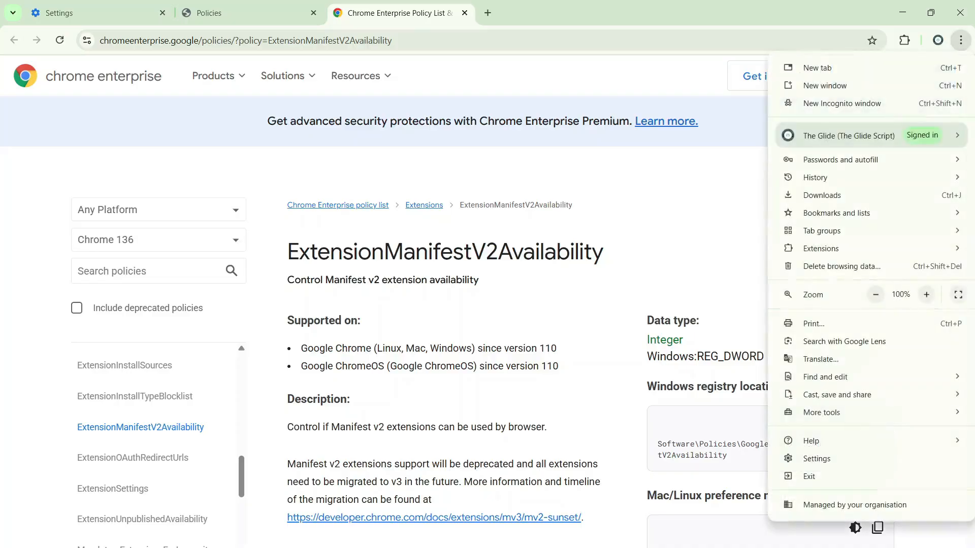
left_click(817, 458)
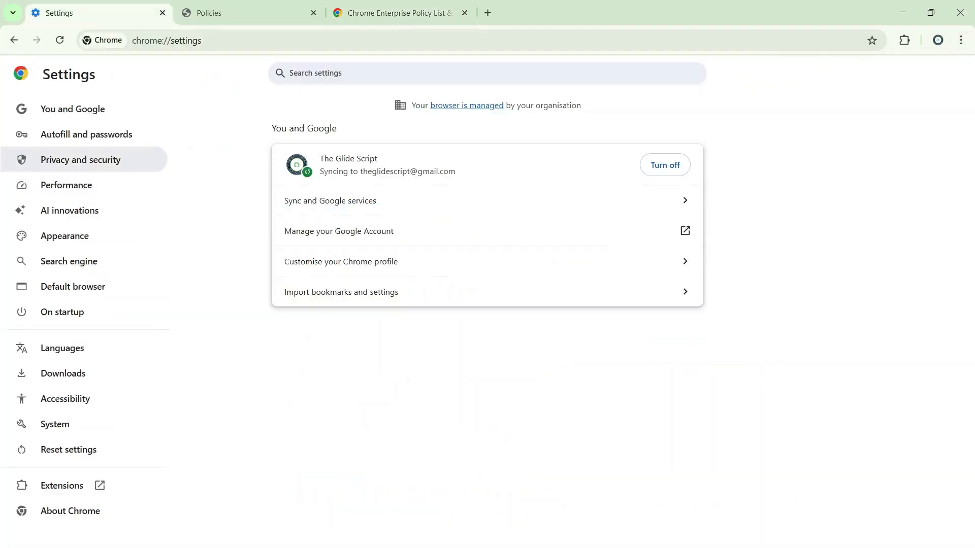
left_click(57, 450)
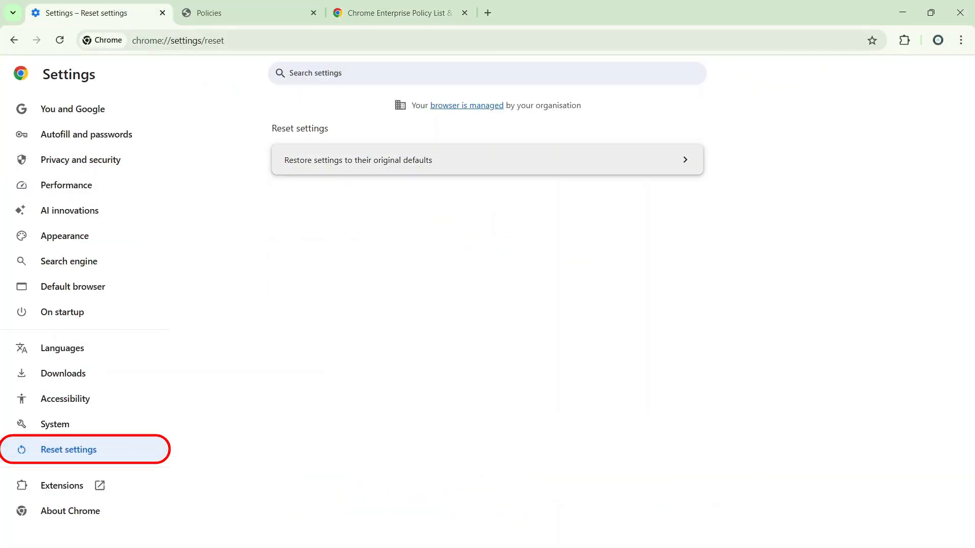
left_click(487, 160)
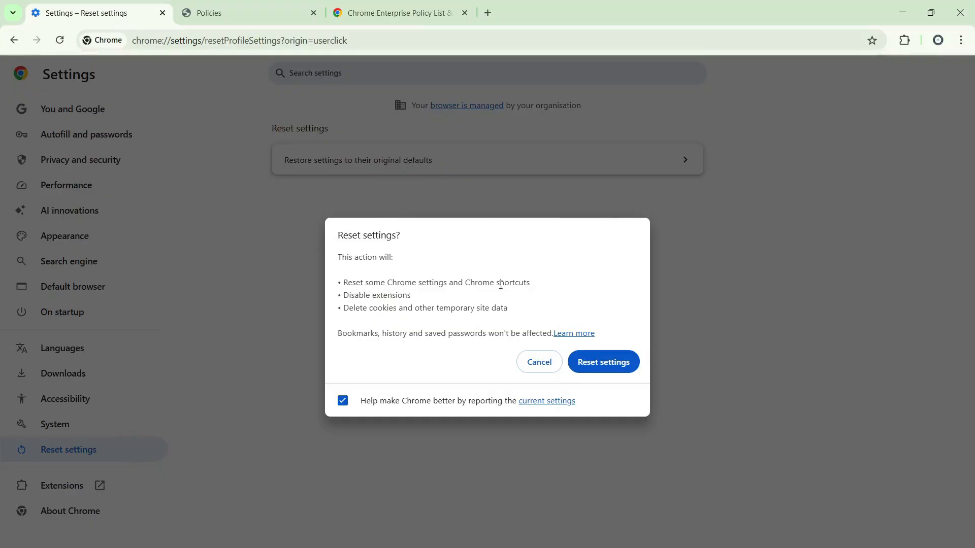
left_click(603, 362)
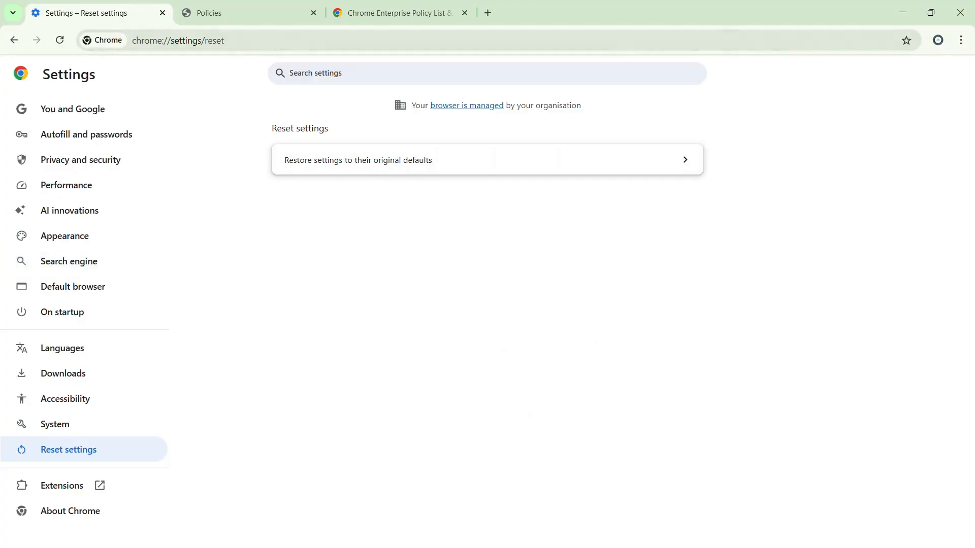
- Revisit the Policies page, and check the browser's main menu from a new tab for its managed status
left_click(238, 13)
left_click(488, 12)
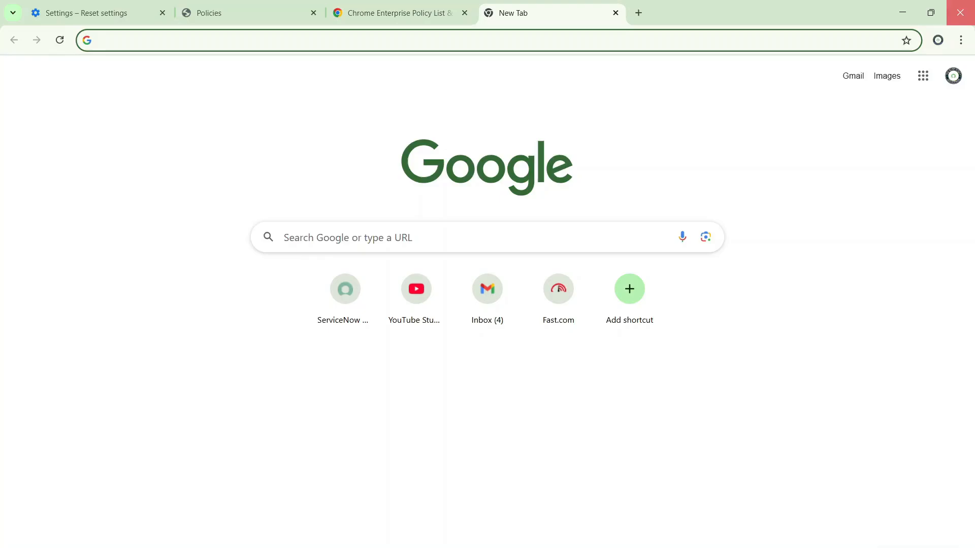
left_click(961, 40)
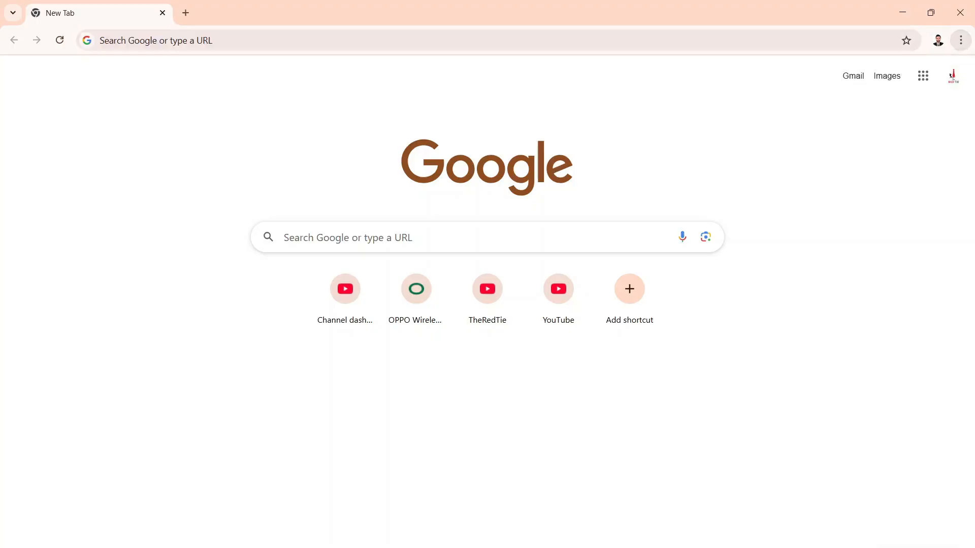
key("super+s")
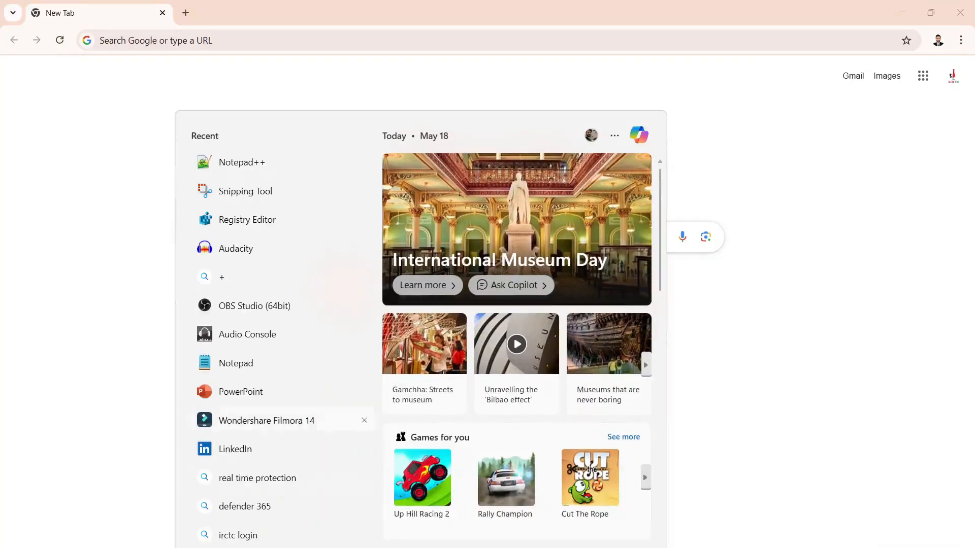
type("regi")
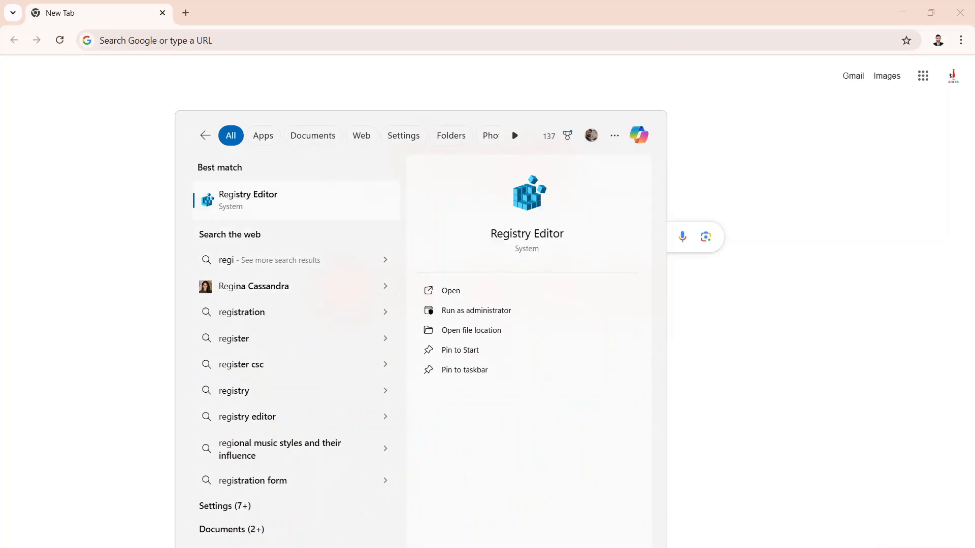
key("Return")
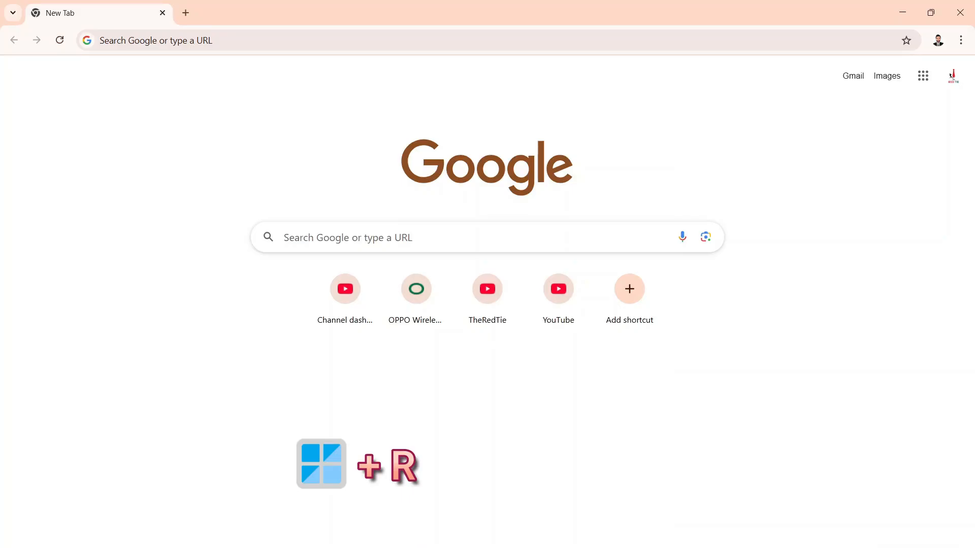
- Launch the Registry Editor by running the regedit command
key("super+r")
type("re")
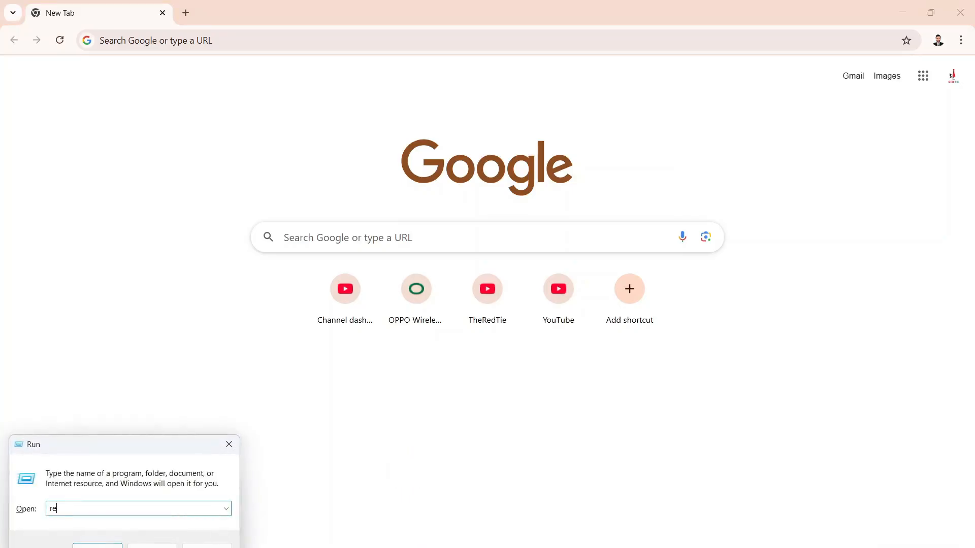
type("gedit")
key("Return")
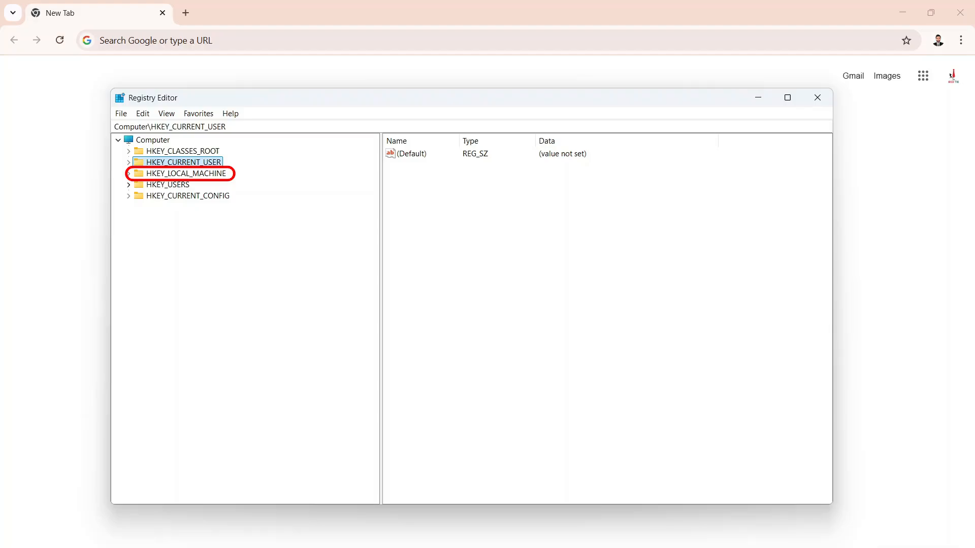
- Inspect HKEY_LOCAL_MACHINE\SOFTWARE\Policies for Chrome policy keys, including its Mozilla subkey, and collapse the hive
left_click(128, 173)
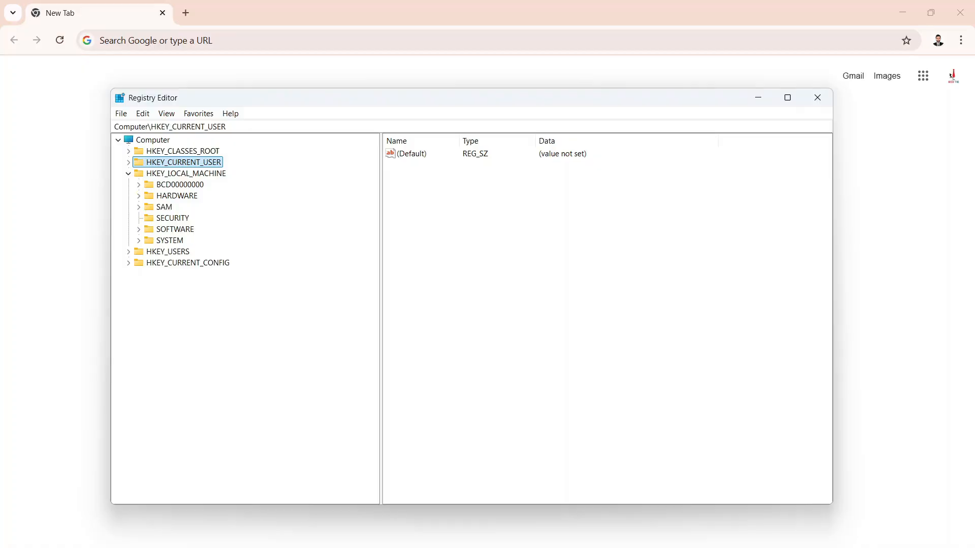
left_click(139, 230)
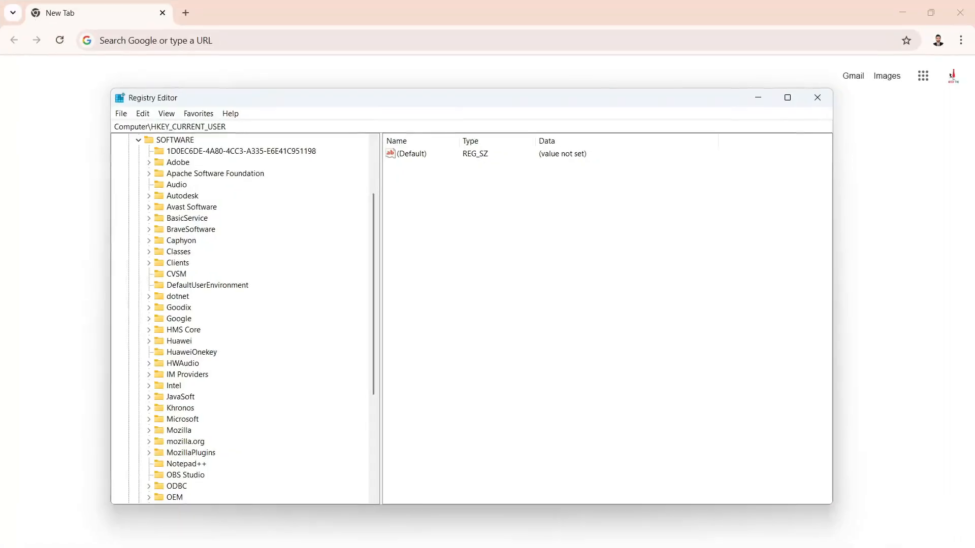
scroll(245, 319, "down", 3)
scroll(245, 319, "down", 2)
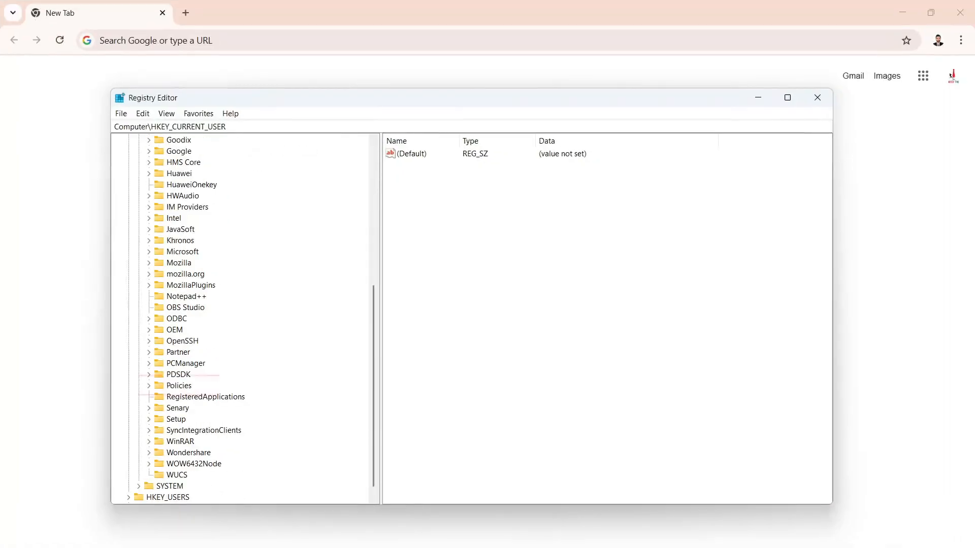
left_click(149, 386)
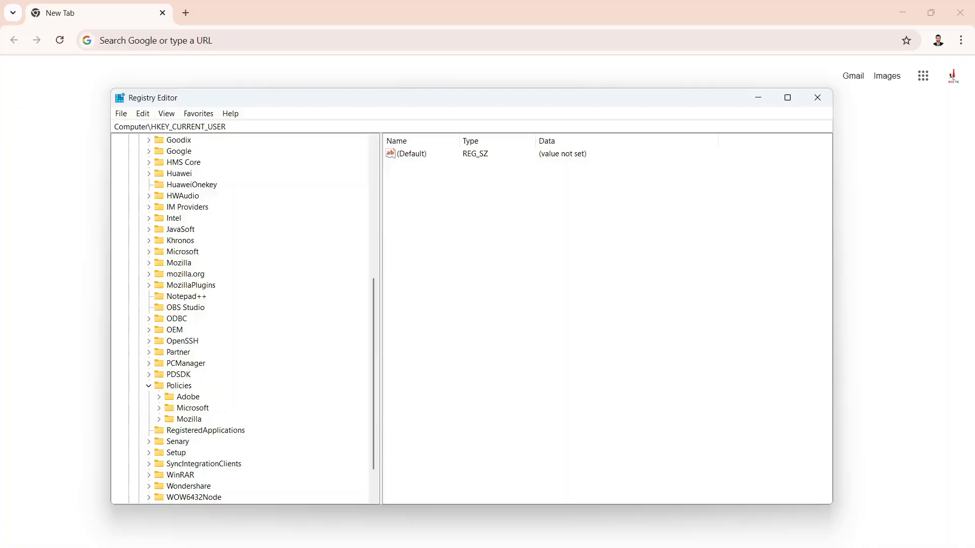
left_click(159, 420)
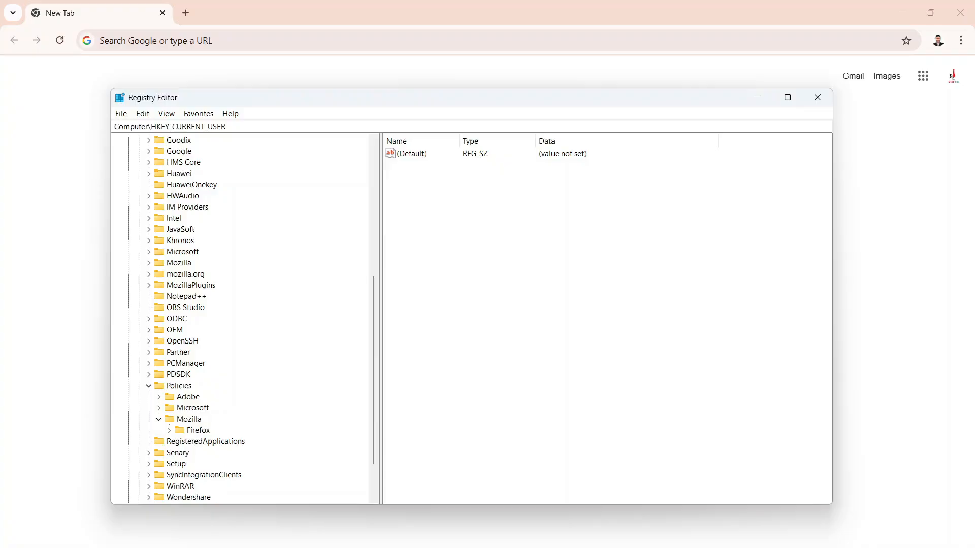
left_click(198, 431)
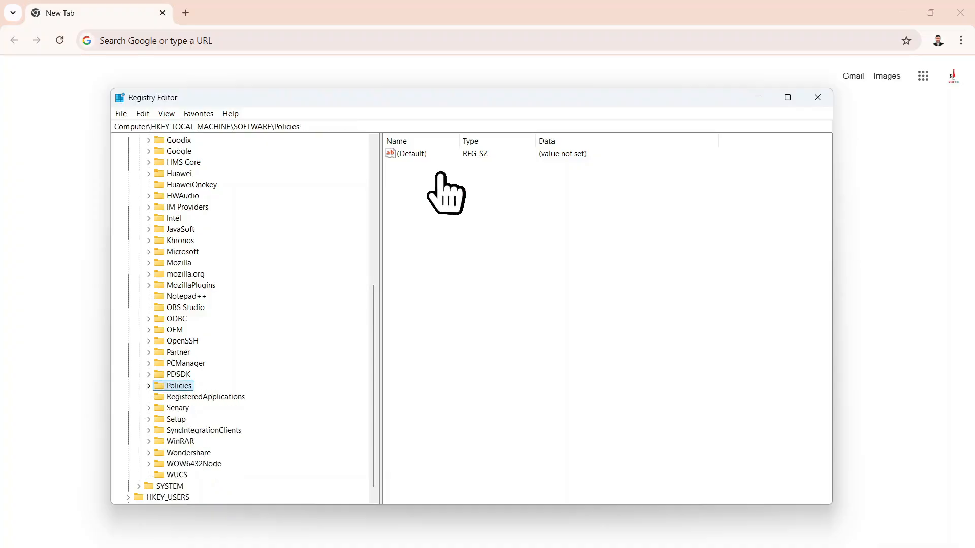
scroll(245, 319, "up", 8)
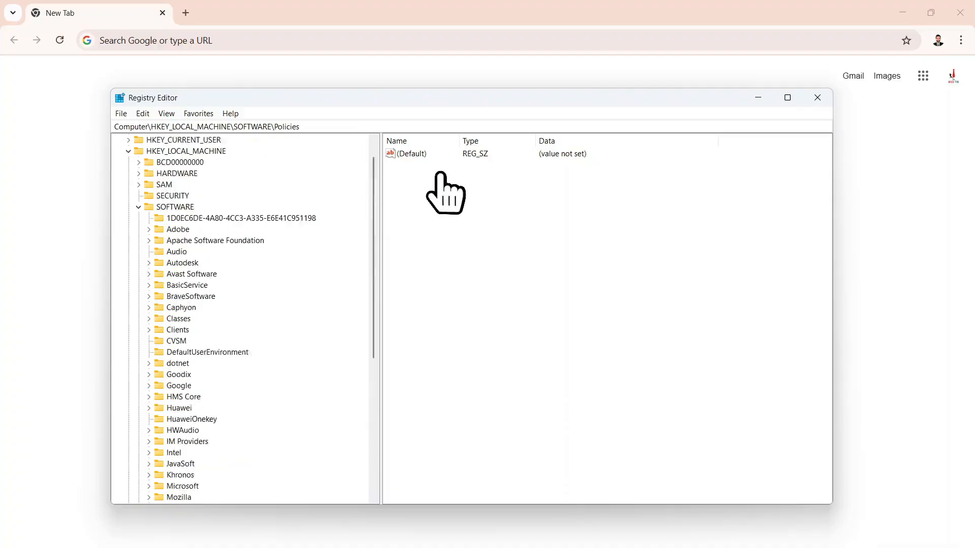
left_click(138, 229)
left_click(128, 174)
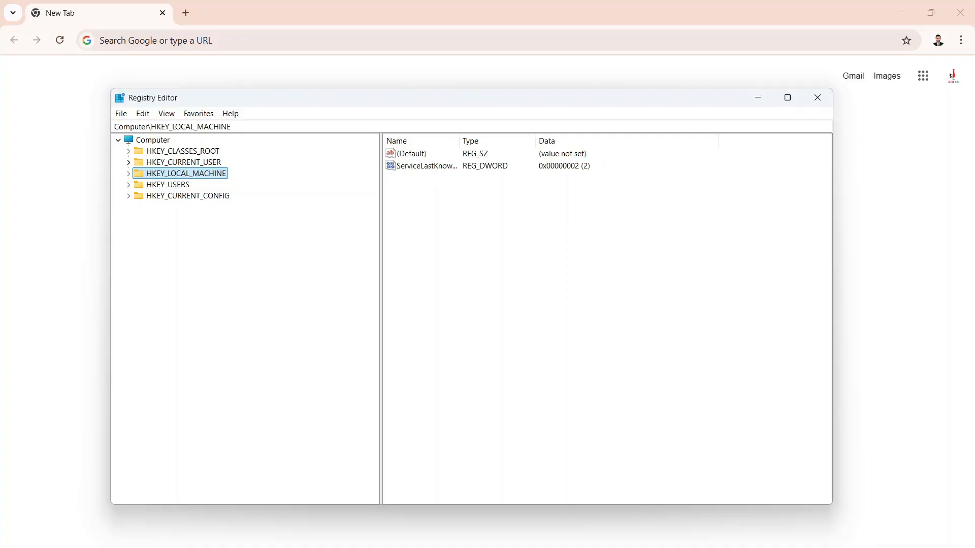
- Open the Chrome policy key at HKEY_CURRENT_USER\Software\Policies\Google\Chrome in the registry
left_click(128, 162)
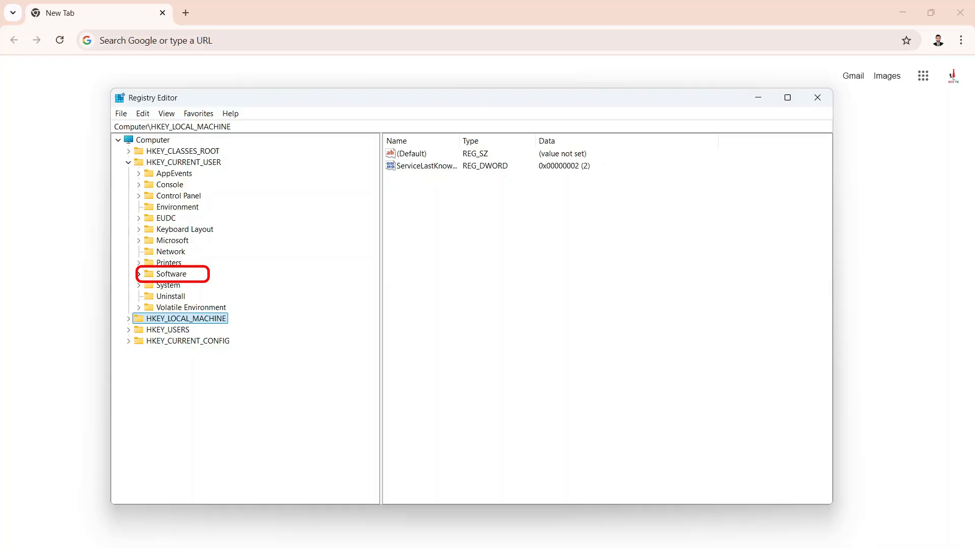
left_click(139, 274)
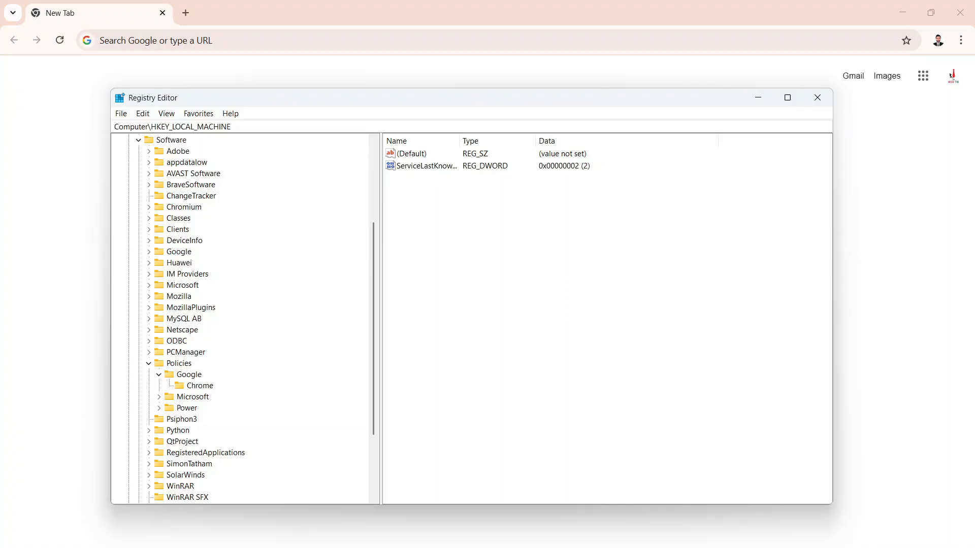
scroll(244, 320, "down", 2)
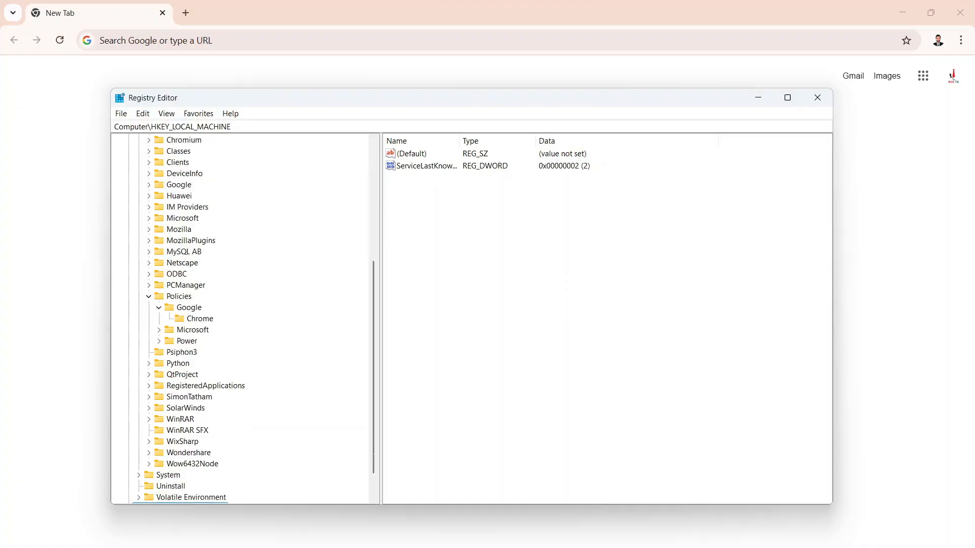
left_click(148, 297)
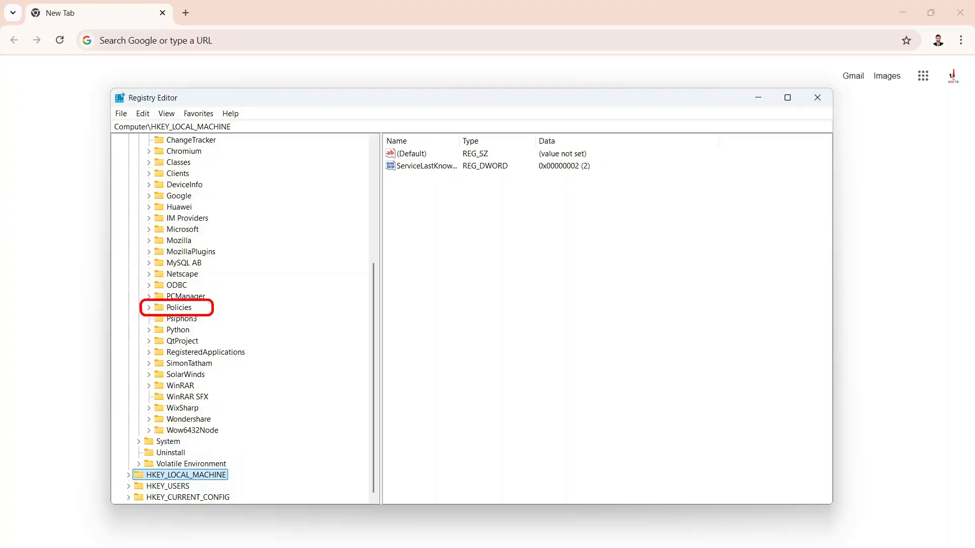
left_click(148, 308)
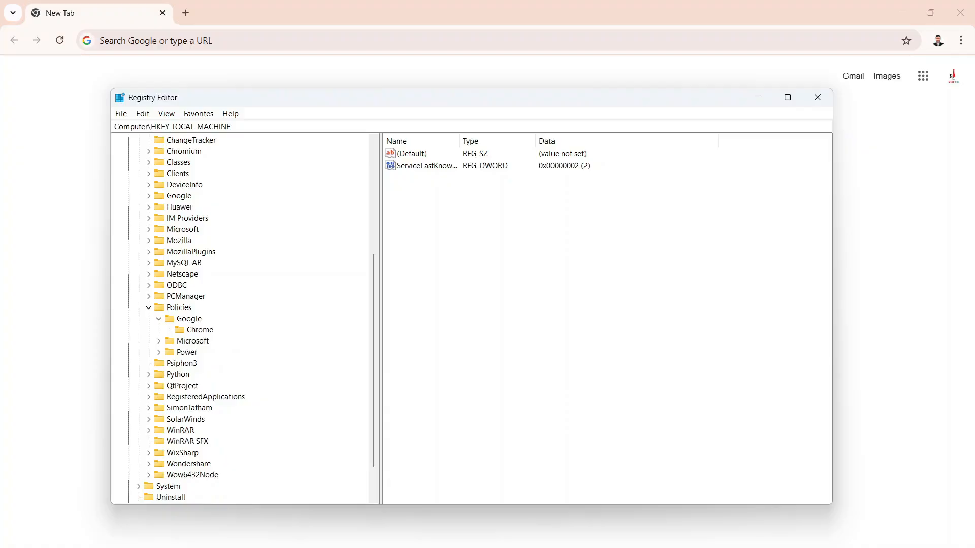
left_click(159, 319)
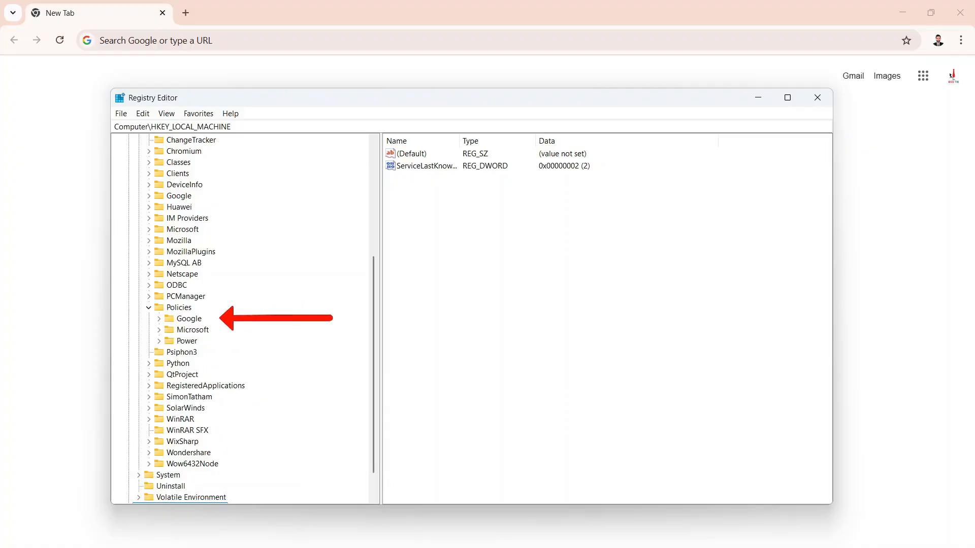
left_click(159, 319)
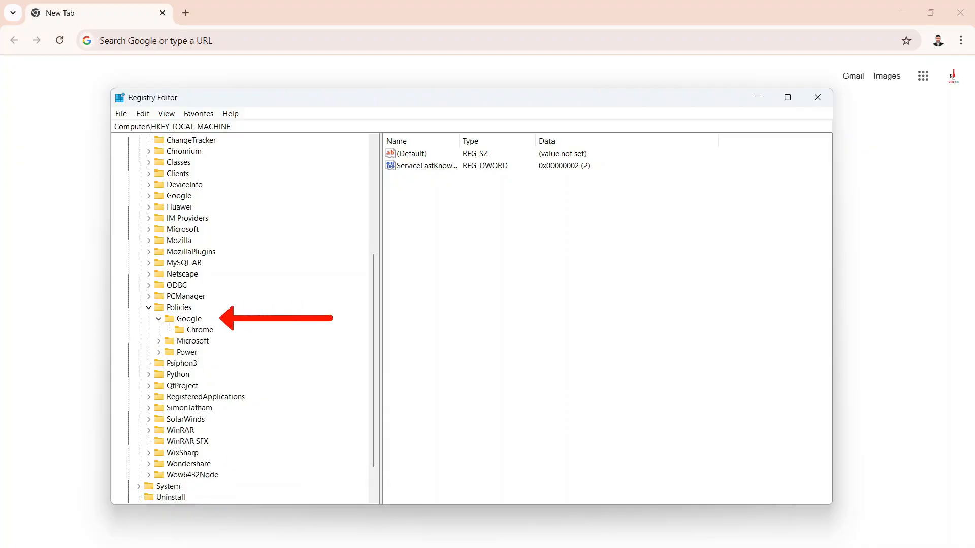
left_click(199, 330)
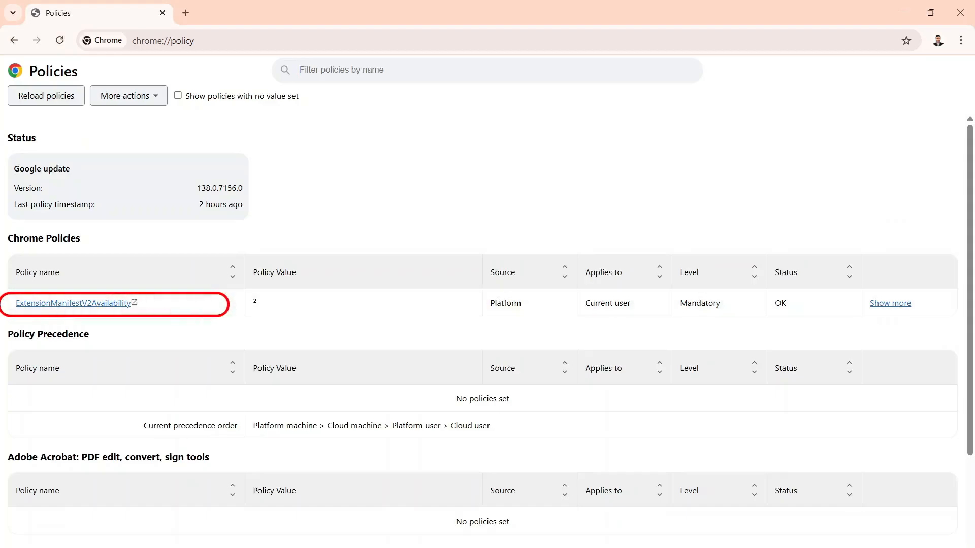
- Return to the Registry Editor, widen the Name column, delete the ExtensionManifestV2Availability value from the Chrome key, and close the editor
key("alt+Tab")
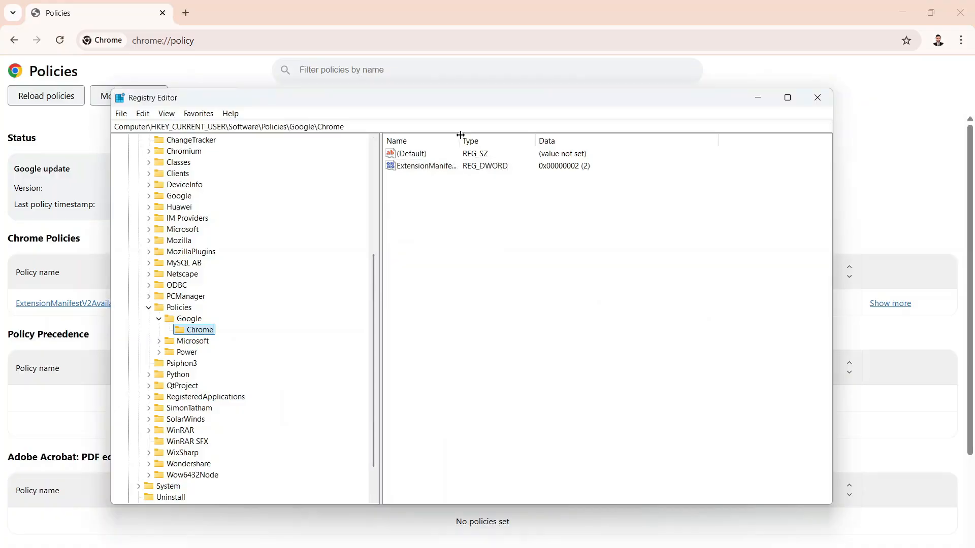
mouse_move(459, 135)
left_mouse_down()
mouse_move(529, 135)
mouse_move(512, 135)
left_mouse_up()
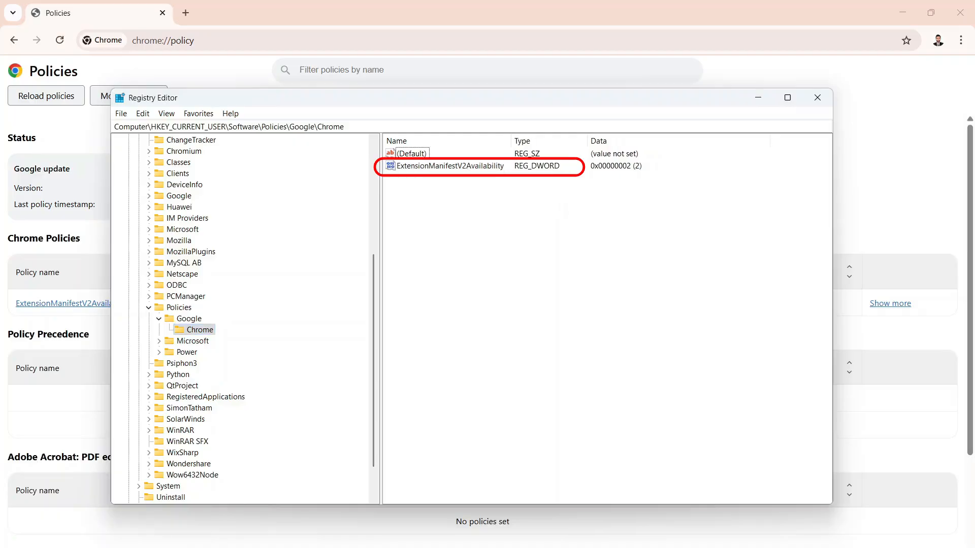
left_click(450, 167)
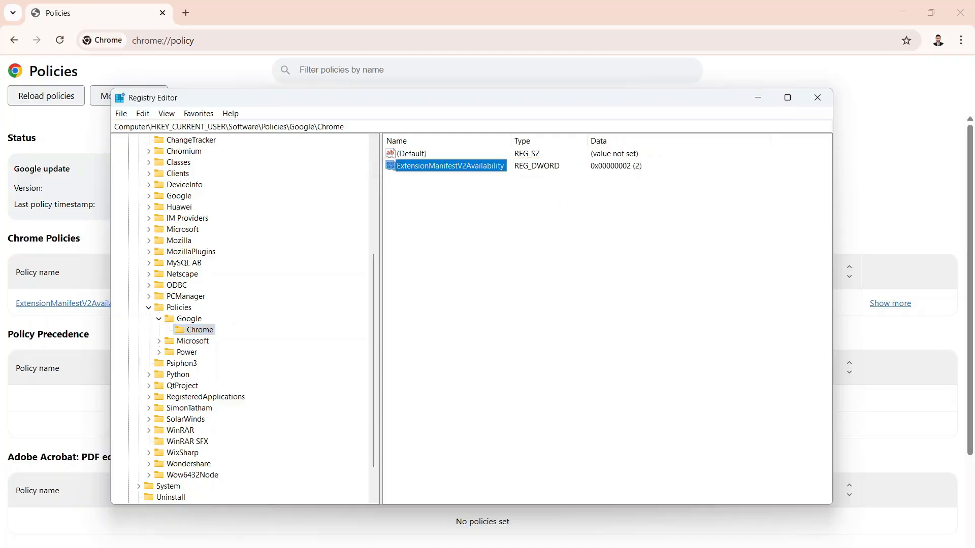
right_click(432, 167)
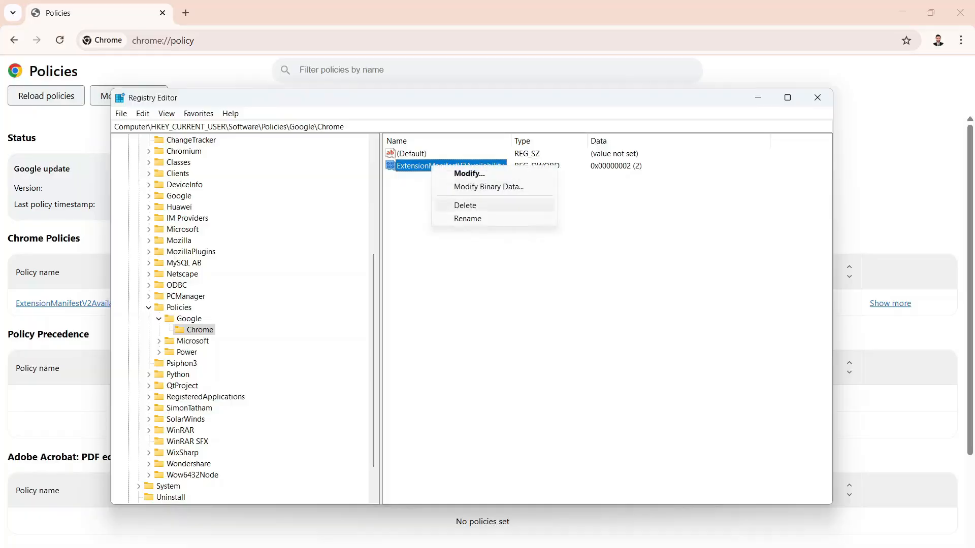
left_click(465, 205)
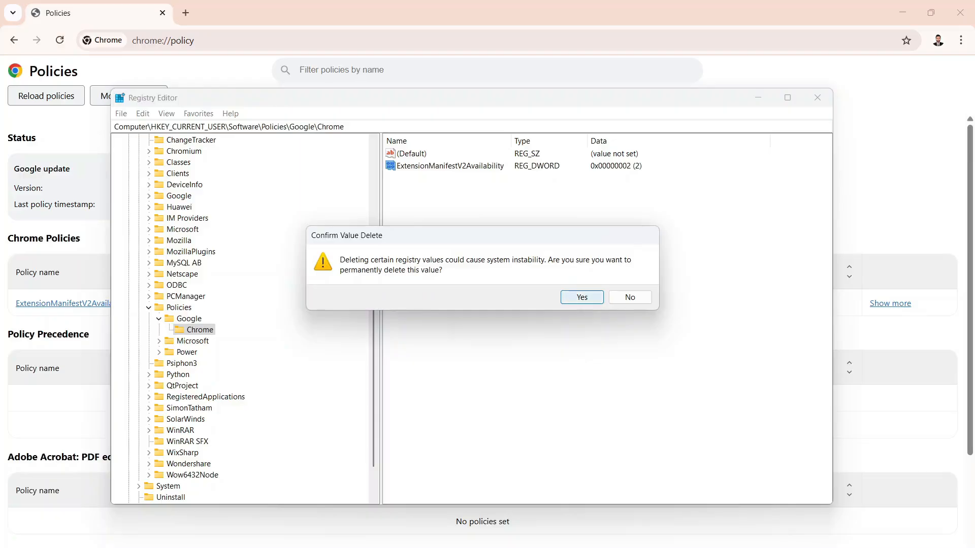
key("Return")
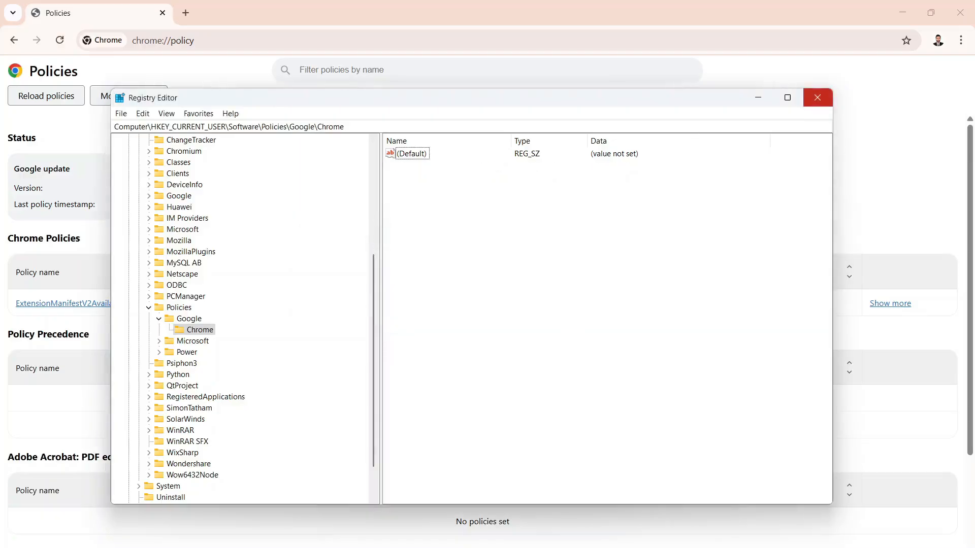
left_click(818, 98)
- Reload the Policies page, then check the browser's main menu and Settings page for the managed status
left_click(59, 40)
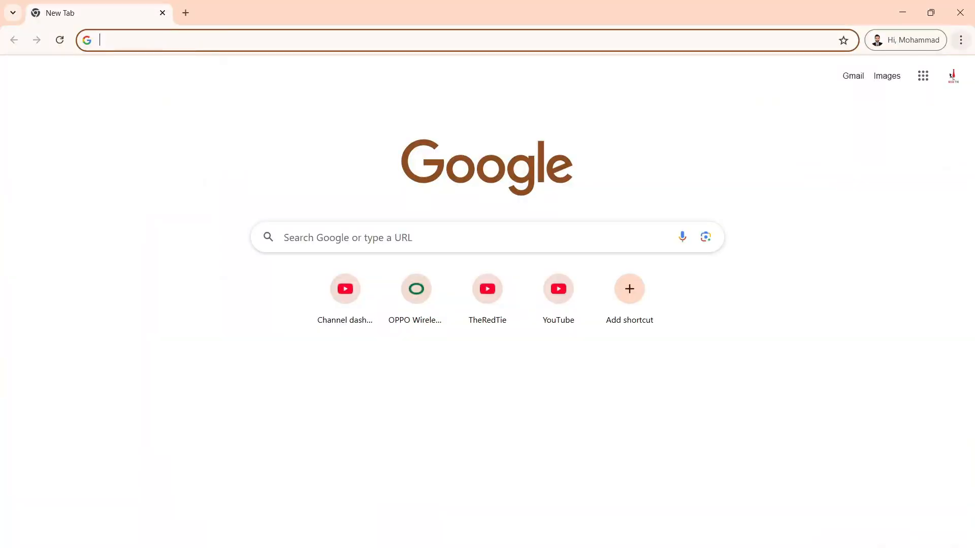
left_click(960, 40)
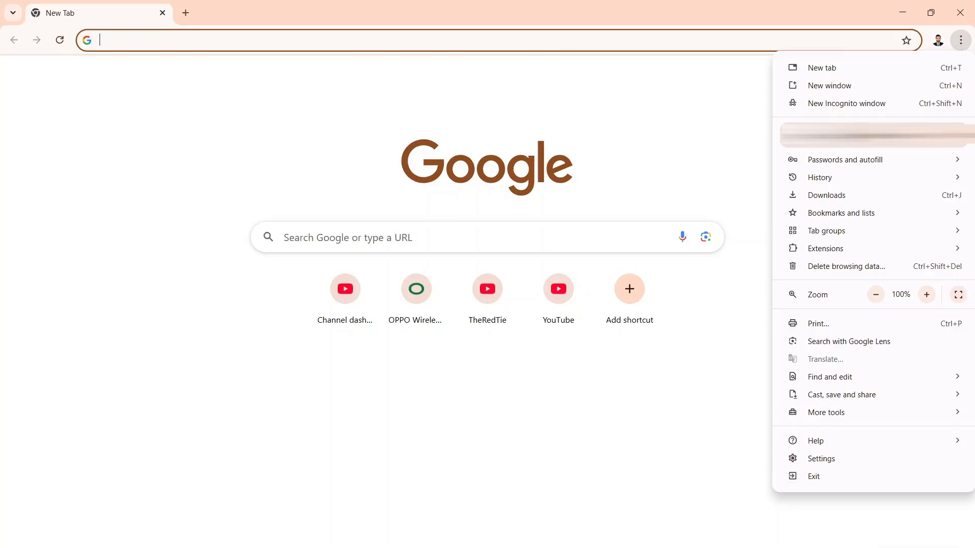
key("Escape")
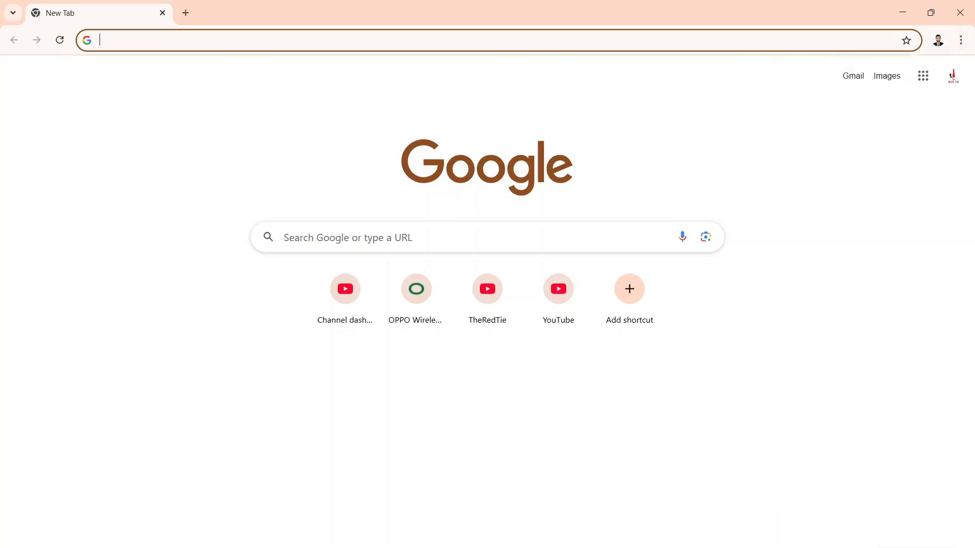
left_click(960, 40)
left_click(807, 458)
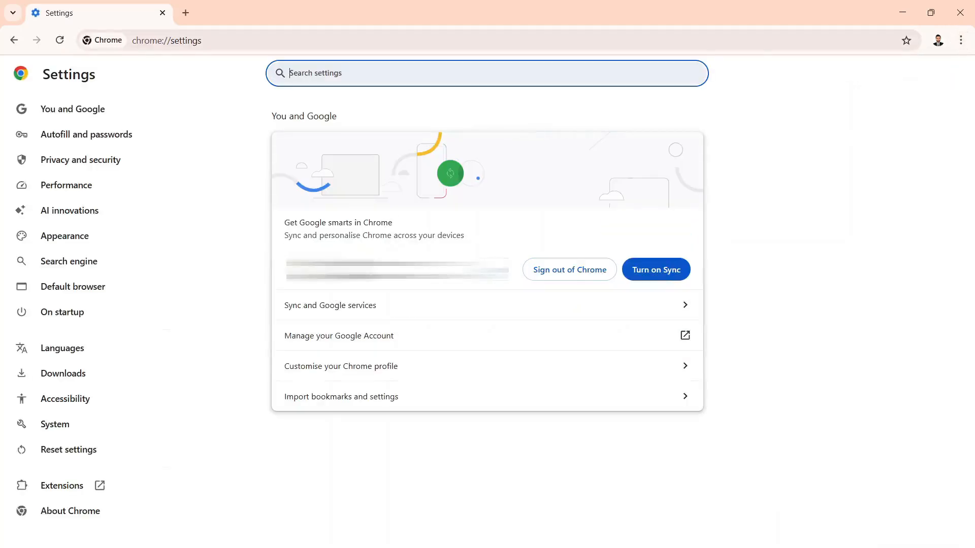